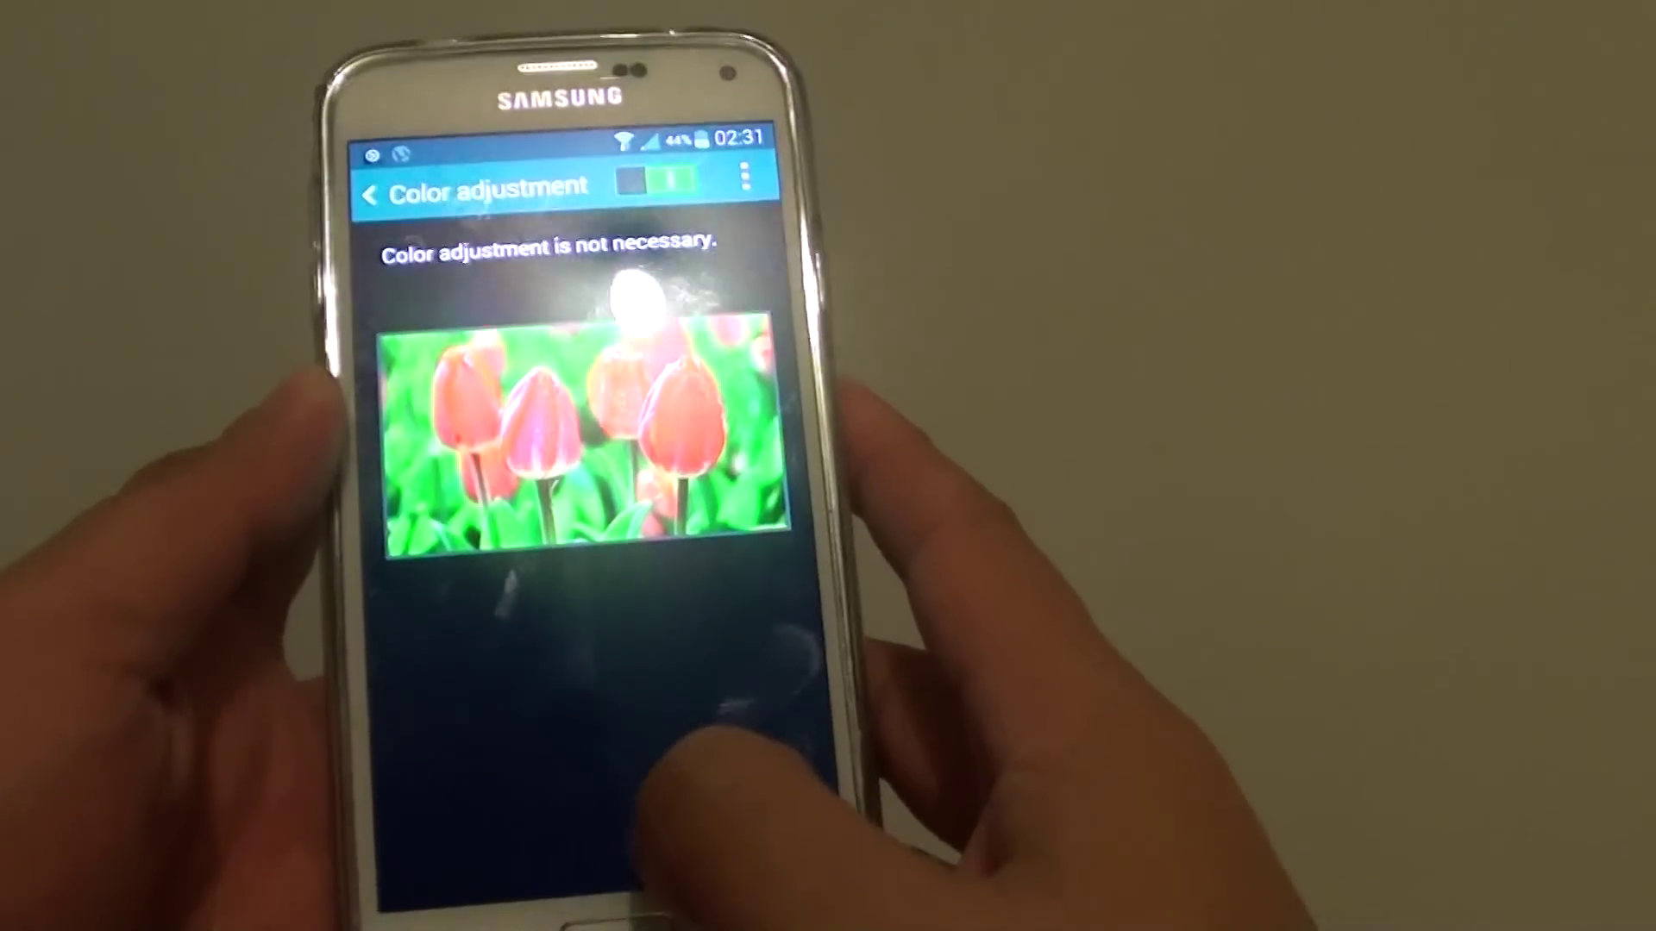
Leave the Color adjustment page and go to the home screen
{"action": "left_click", "coordinate": [582, 921]}
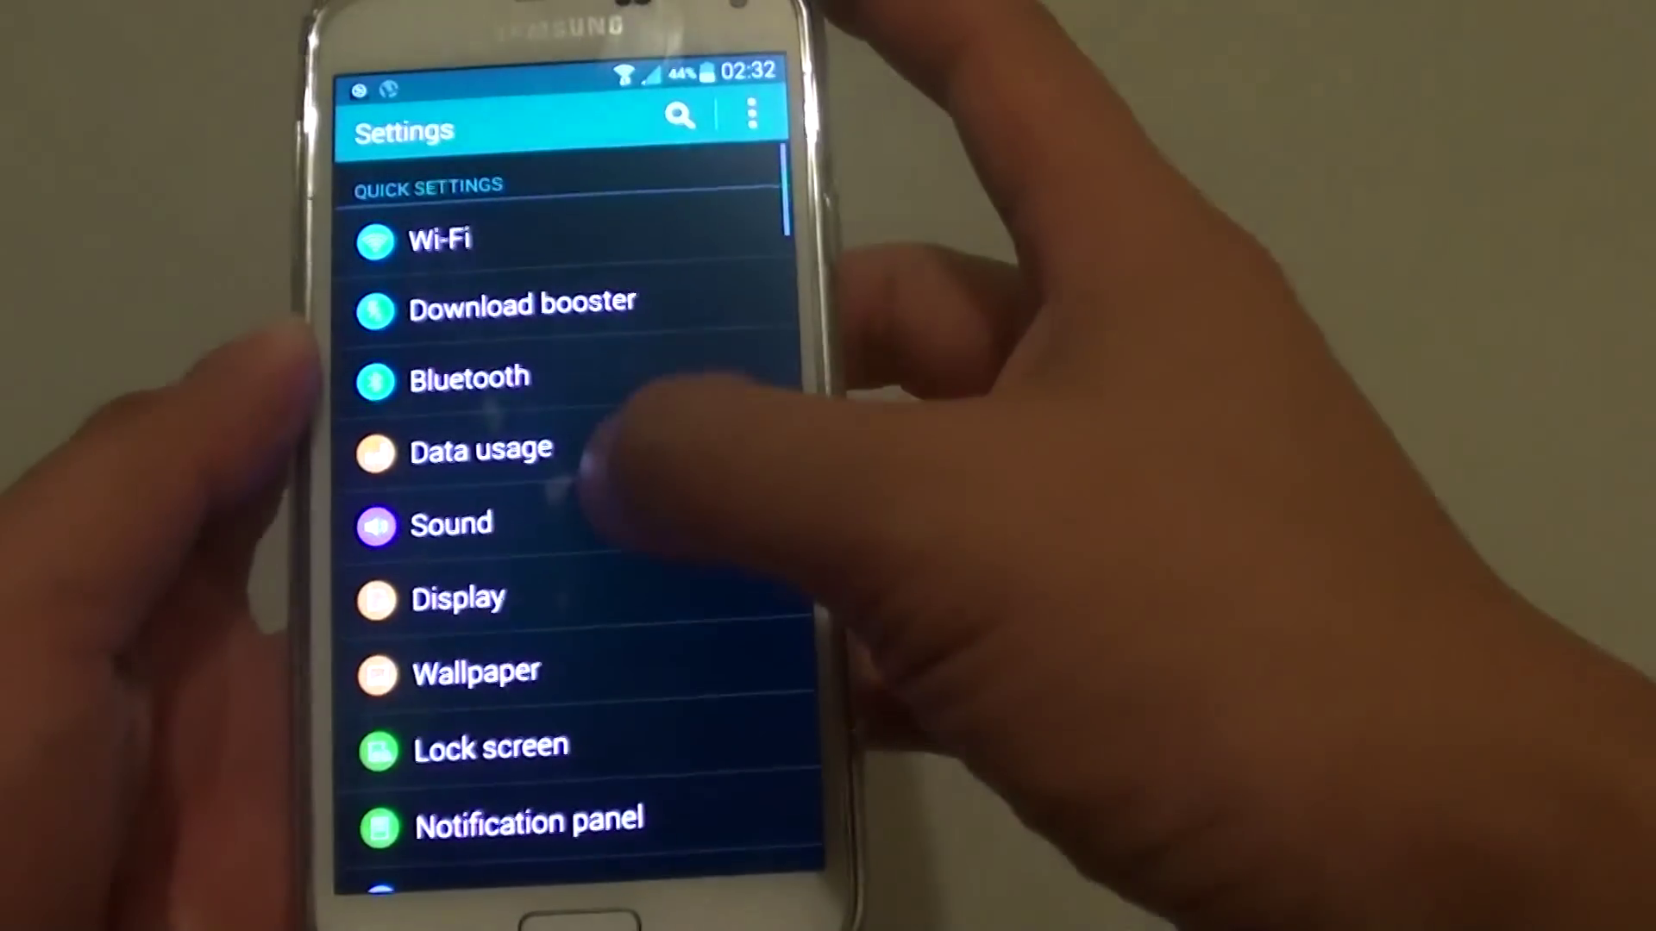
{"action": "scroll", "coordinate": [591, 461], "scroll_direction": "down", "scroll_amount": 5}
{"action": "scroll", "coordinate": [592, 370], "scroll_direction": "down", "scroll_amount": 5}
{"action": "scroll", "coordinate": [601, 369], "scroll_direction": "down", "scroll_amount": 3}
{"action": "scroll", "coordinate": [617, 435], "scroll_direction": "down", "scroll_amount": 3}
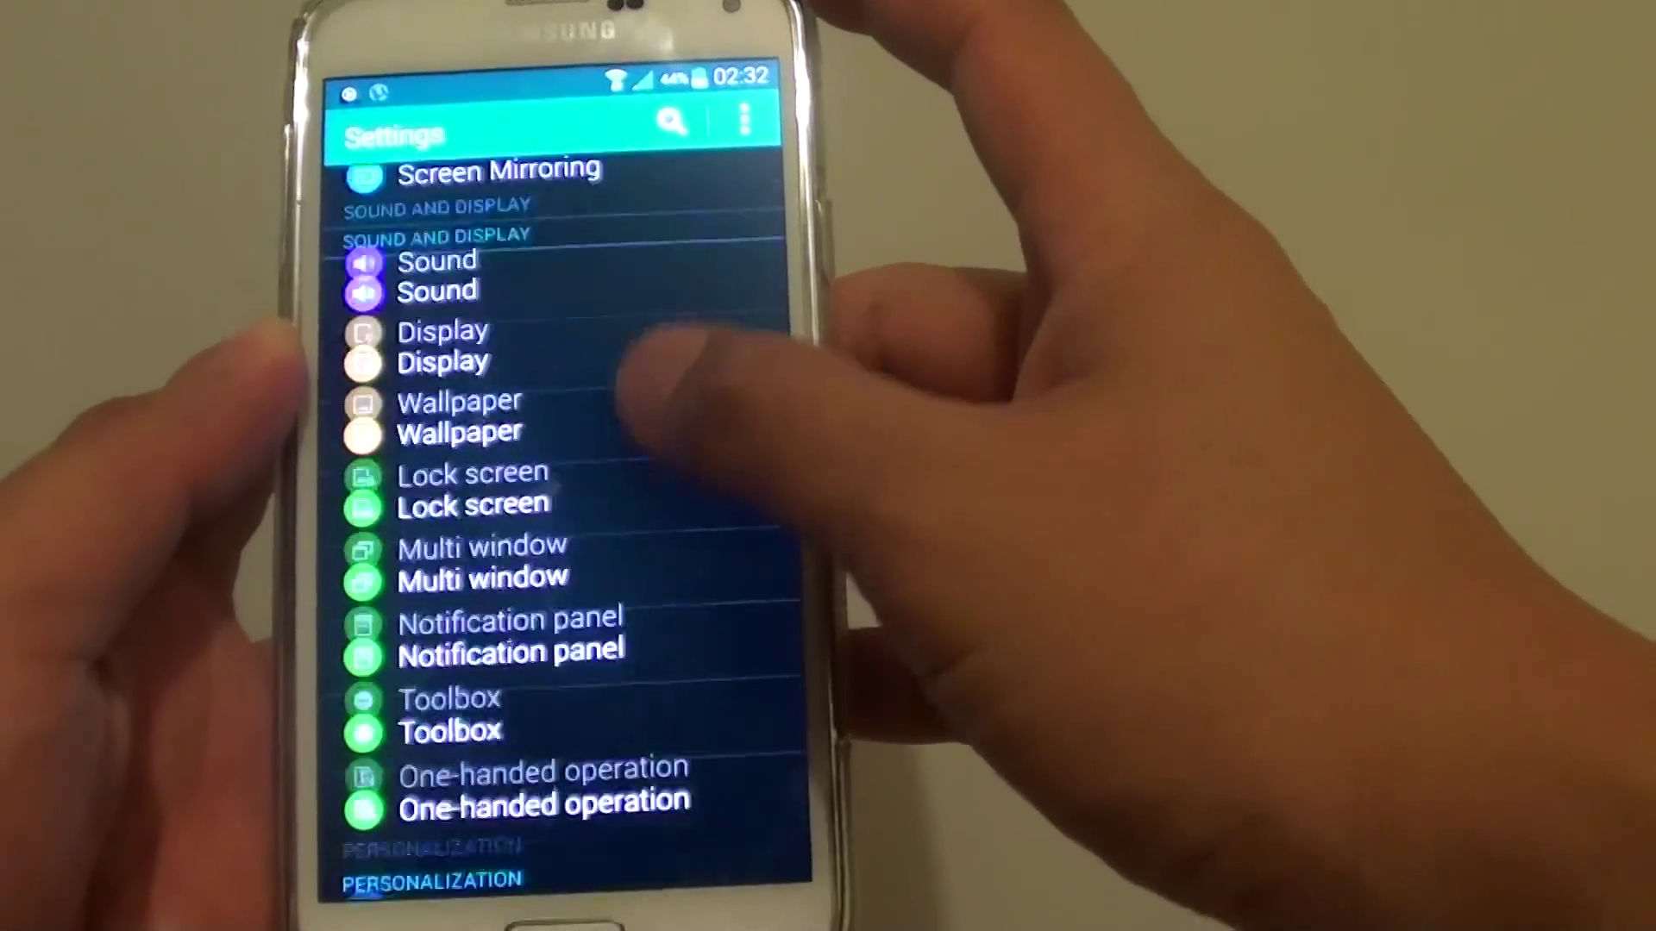
{"action": "scroll", "coordinate": [608, 517], "scroll_direction": "down", "scroll_amount": 3}
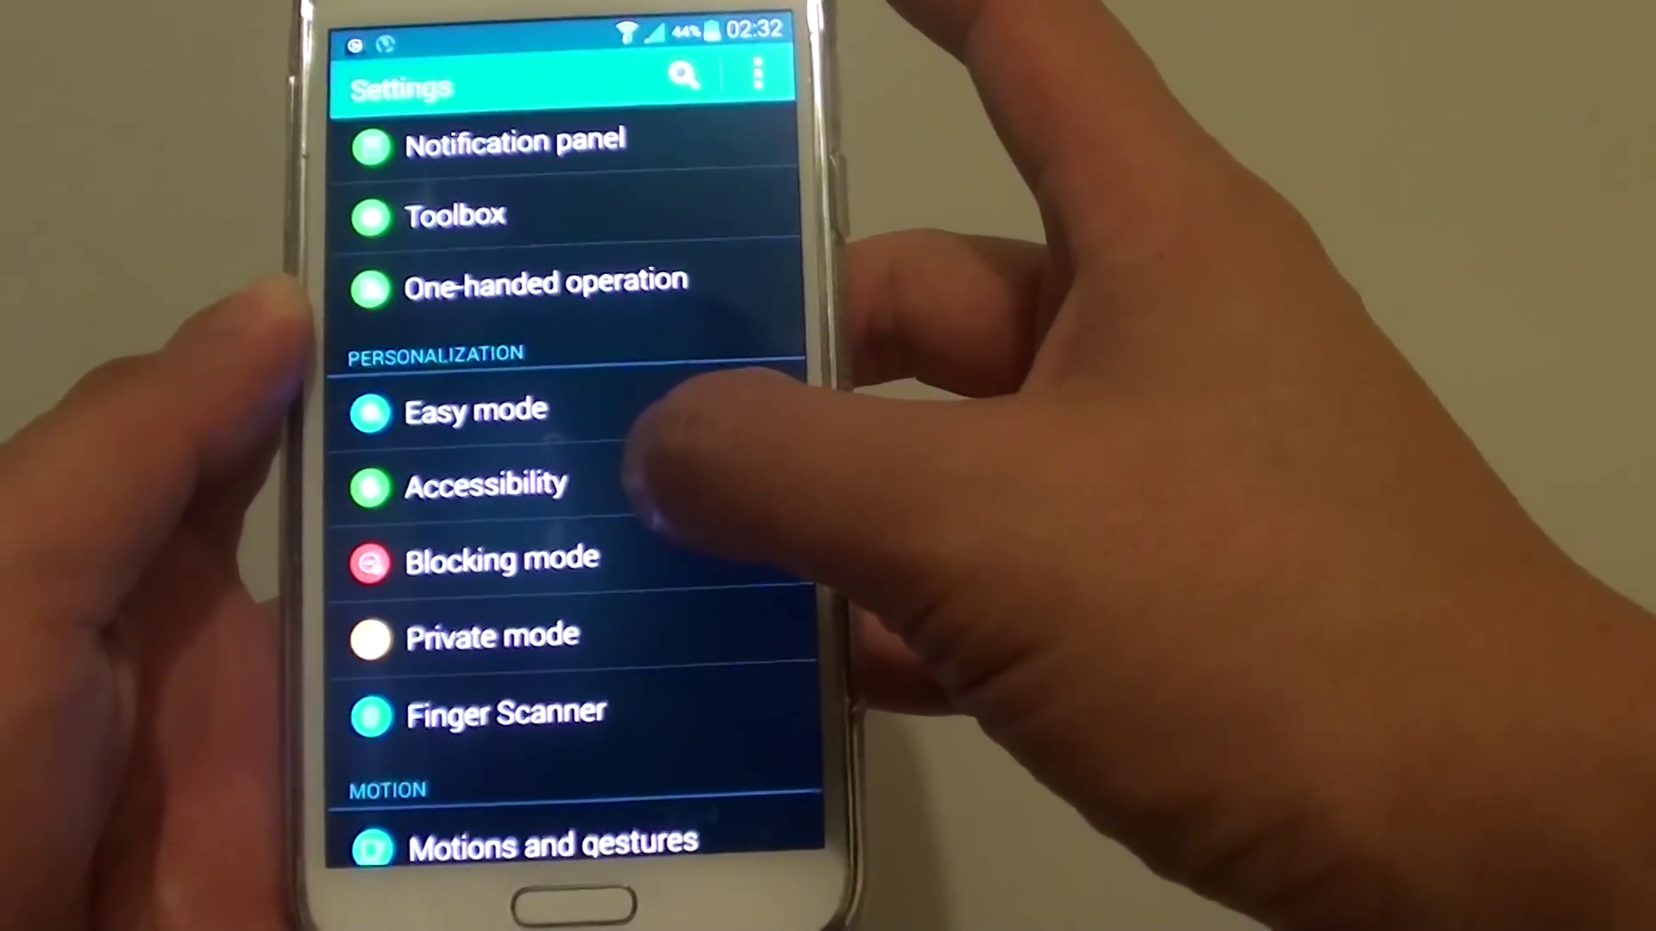
Go to Accessibility > Vision > Color adjustment
{"action": "left_click", "coordinate": [631, 486]}
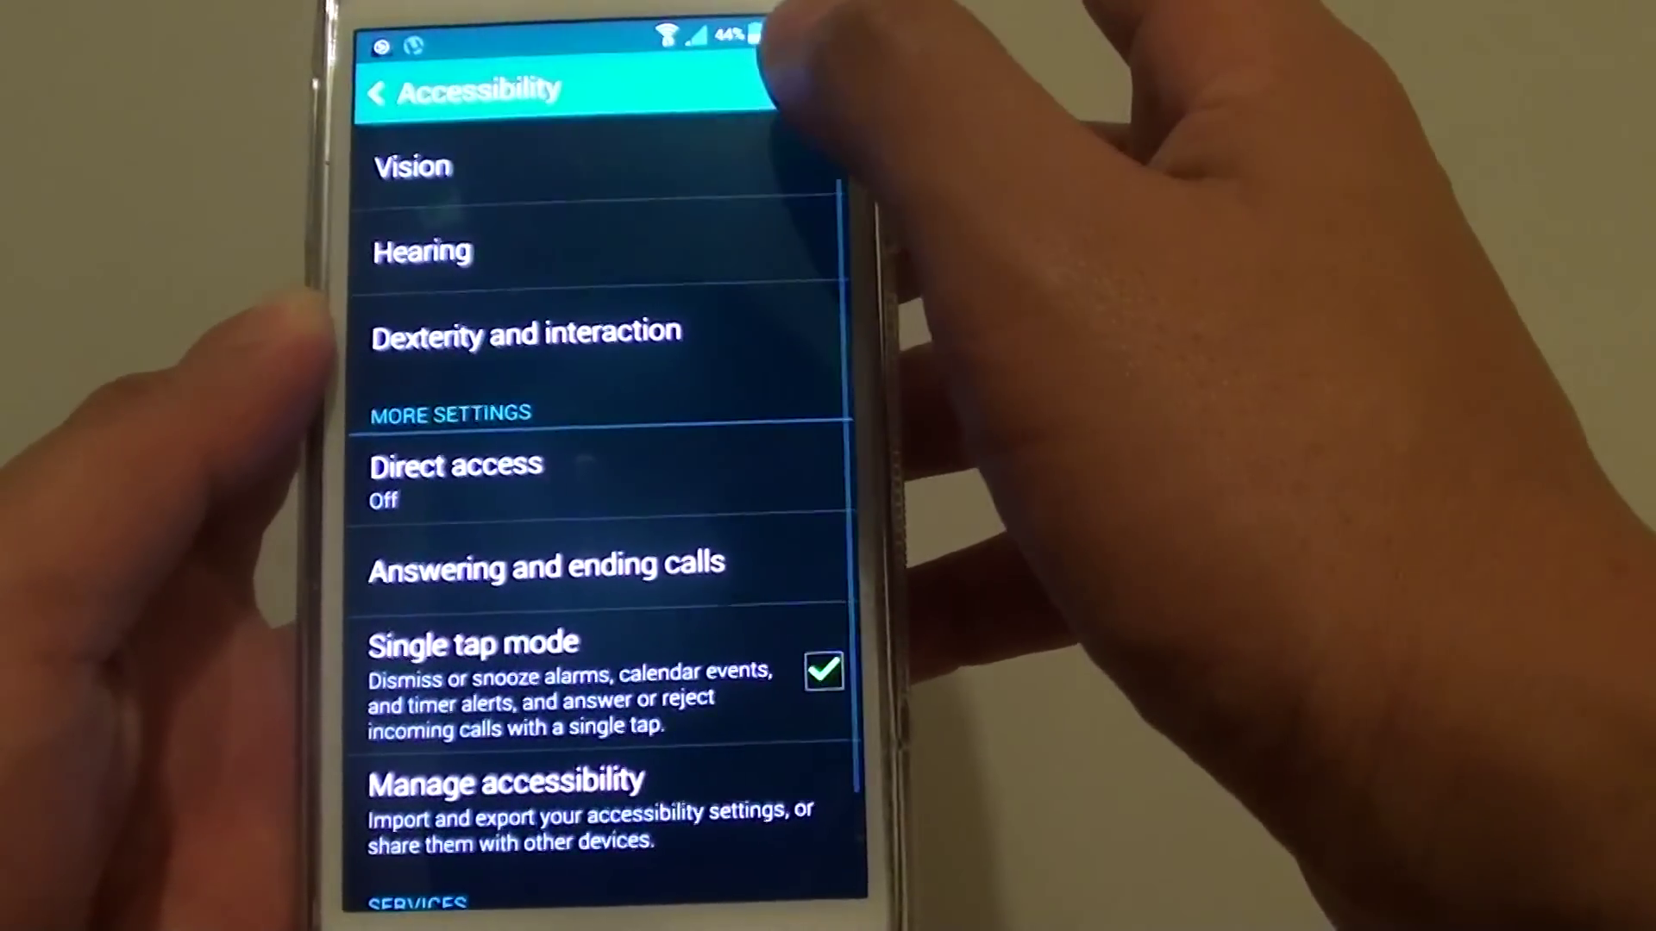
{"action": "left_click", "coordinate": [724, 223]}
{"action": "scroll", "coordinate": [582, 583], "scroll_direction": "down", "scroll_amount": 3}
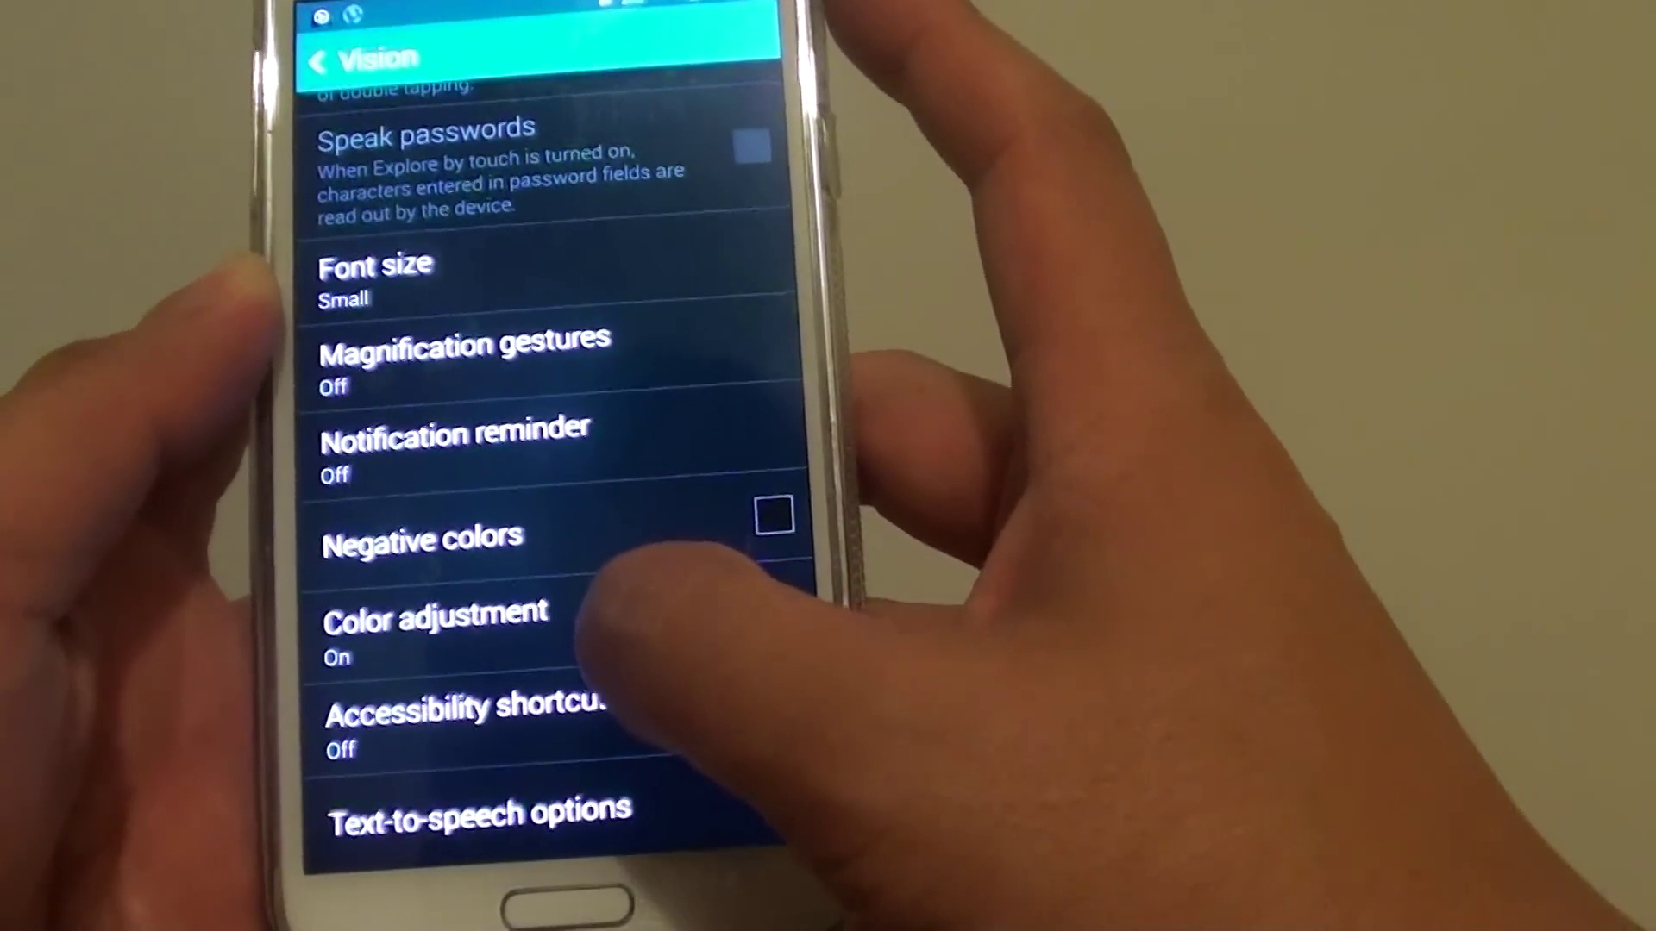
{"action": "left_click", "coordinate": [602, 615]}
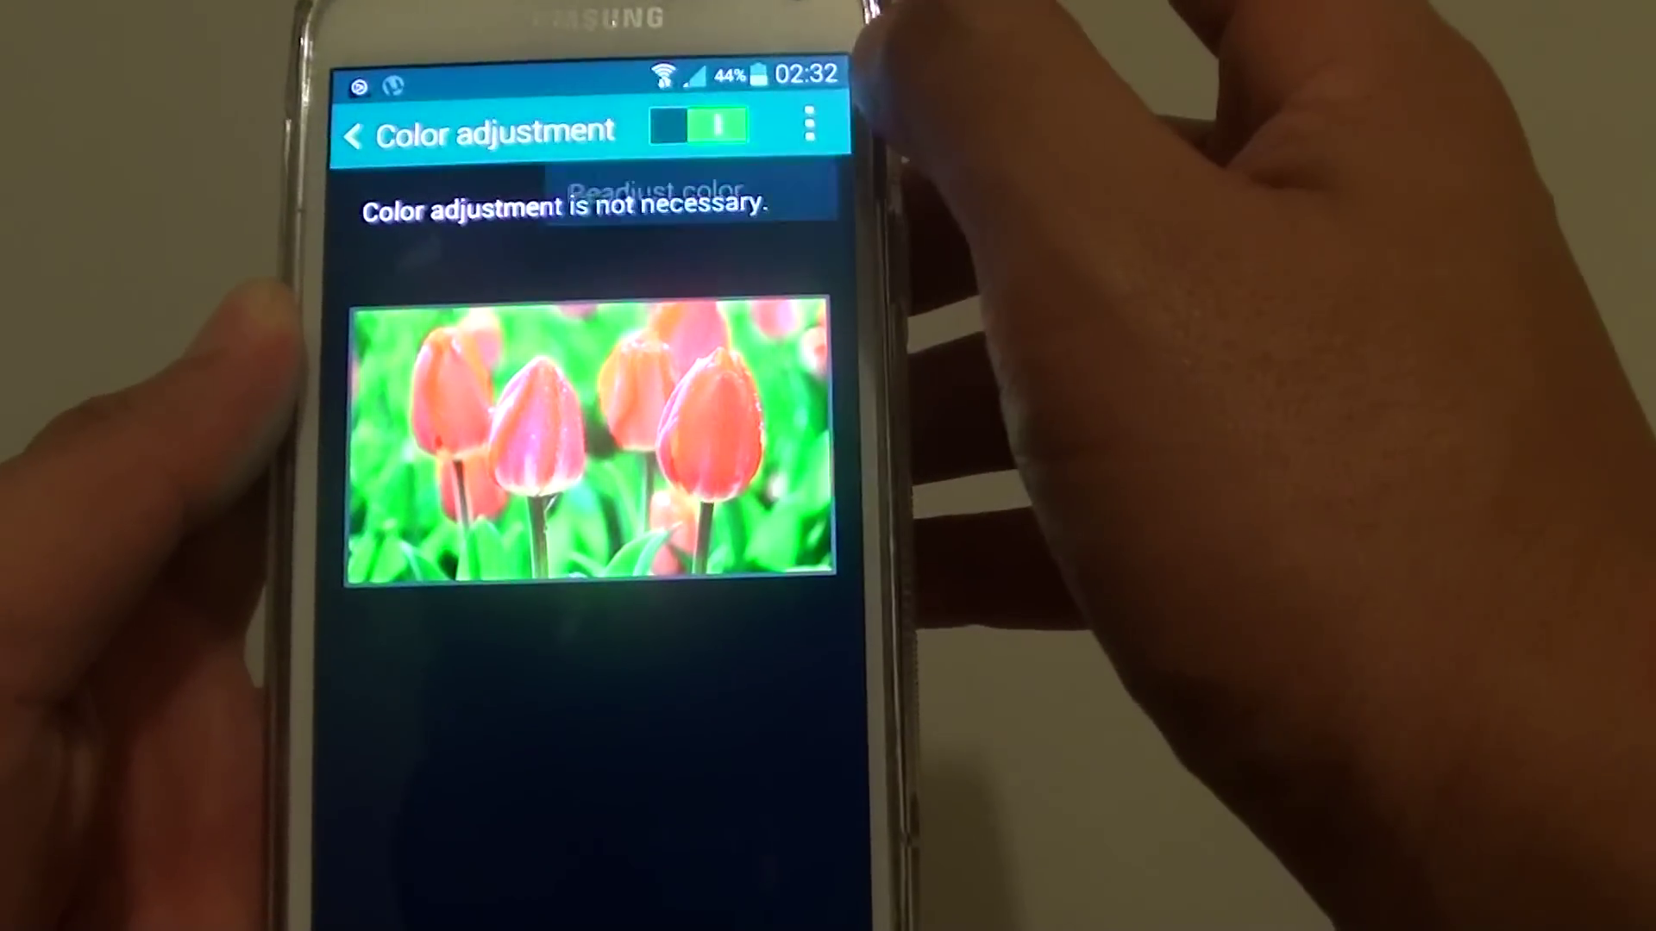
Choose Readjust color and start the colour-sorting test
{"action": "left_click", "coordinate": [724, 188]}
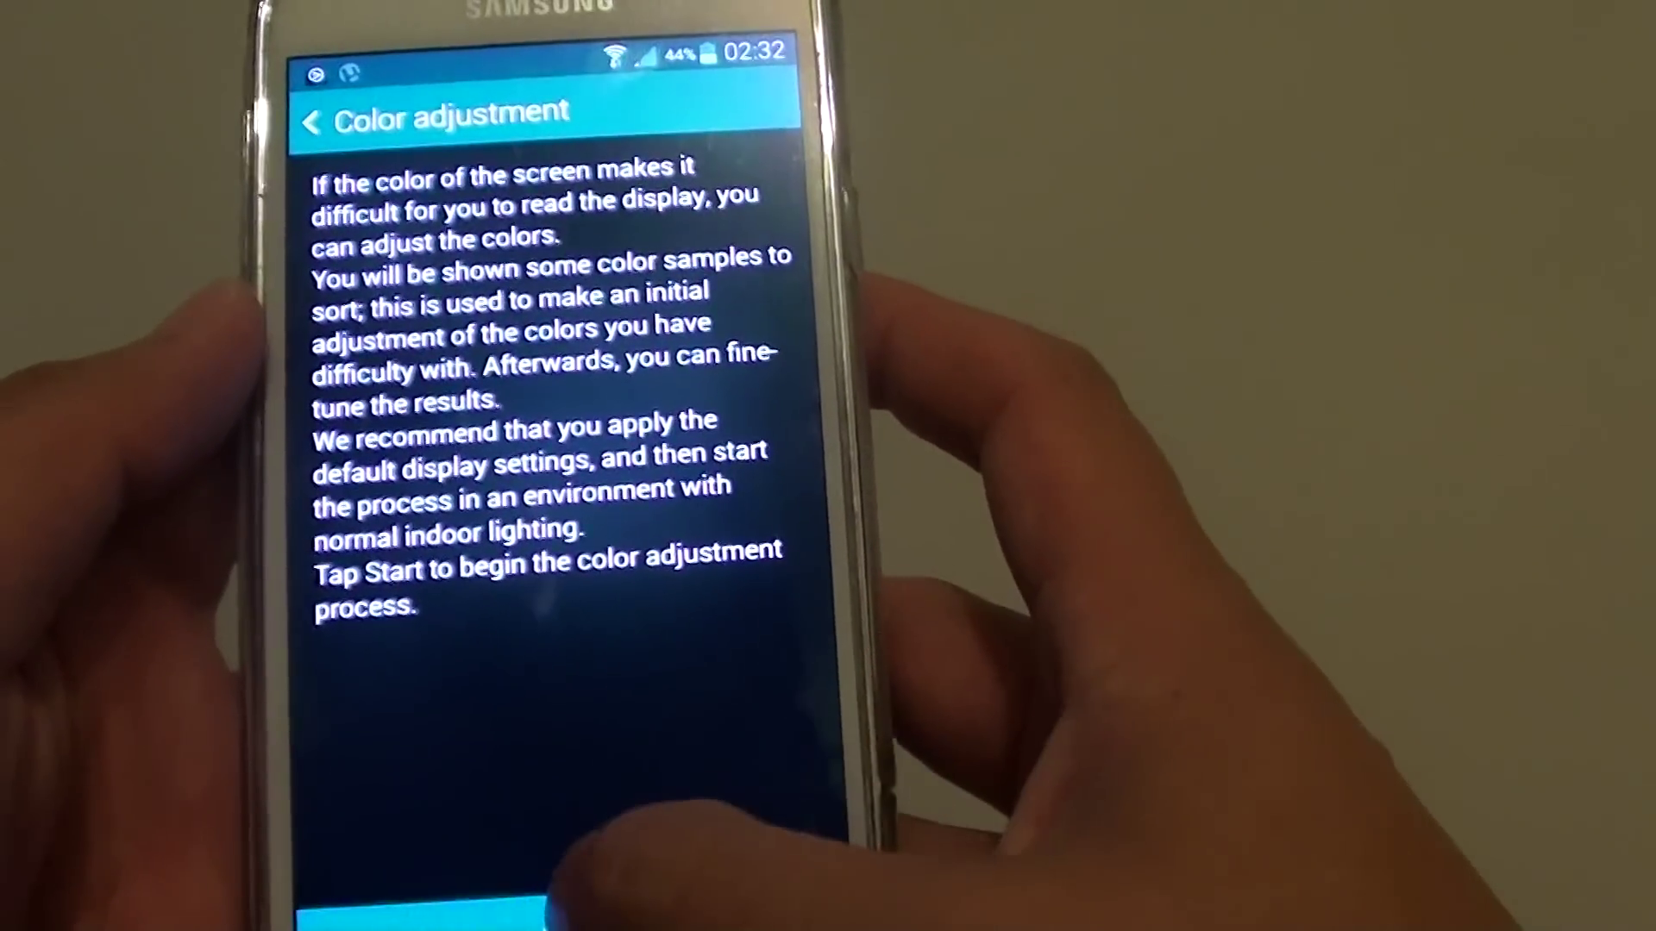
{"action": "left_click", "coordinate": [569, 916]}
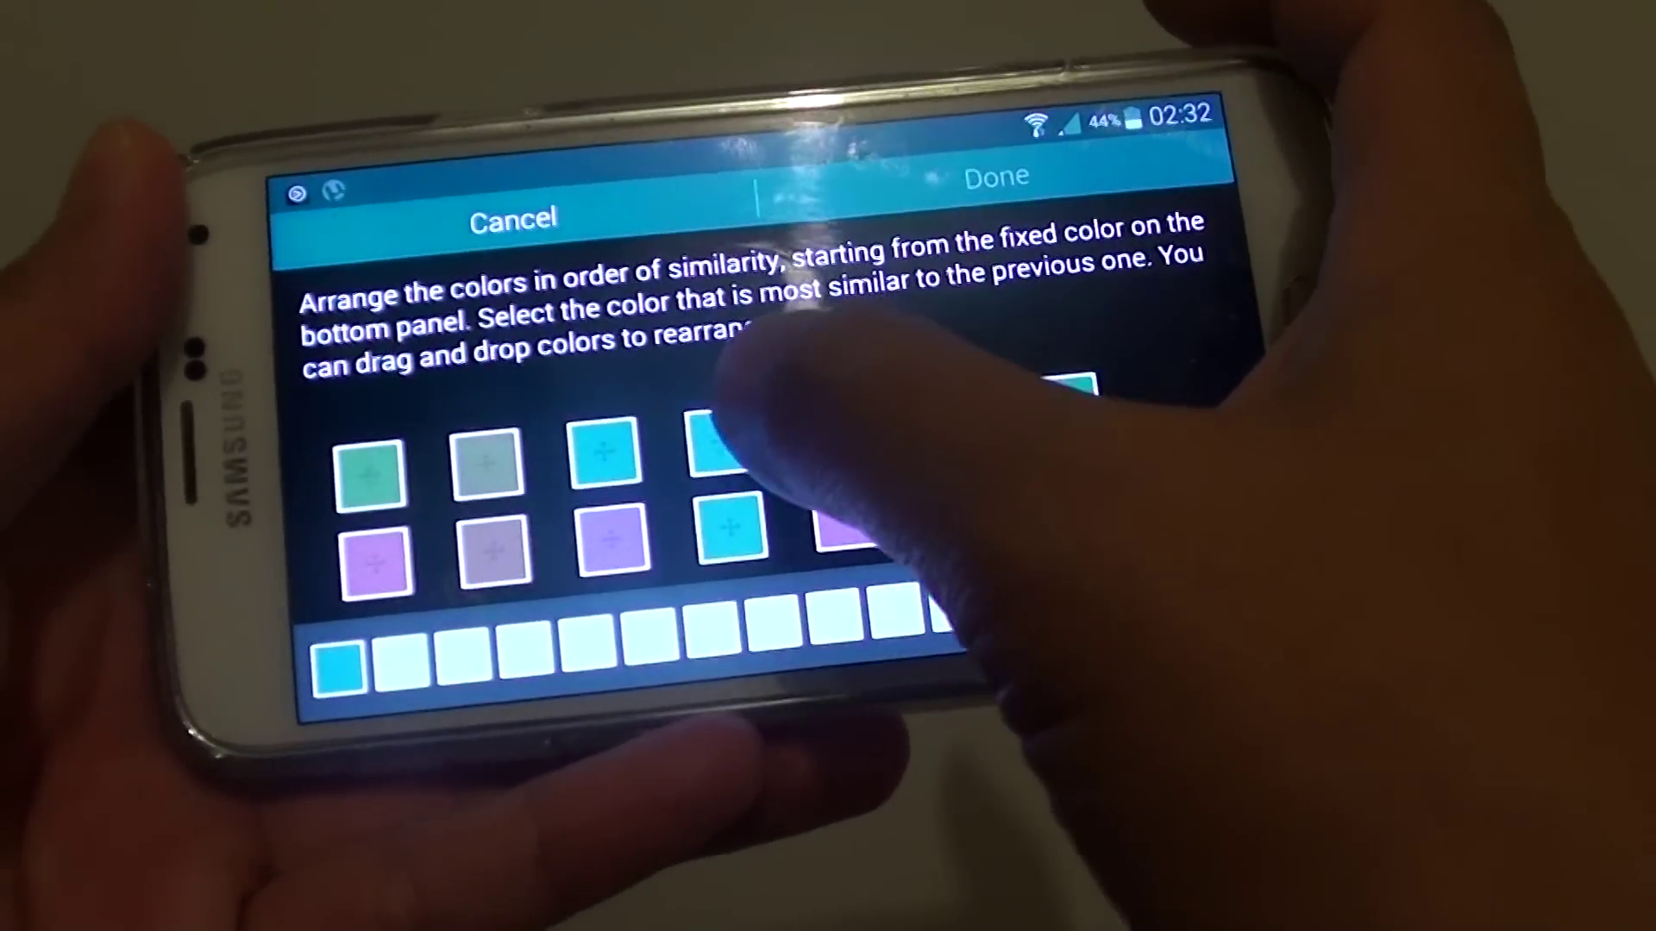
Arrange the cyan and teal tiles in order of similarity
{"action": "left_click", "coordinate": [716, 443]}
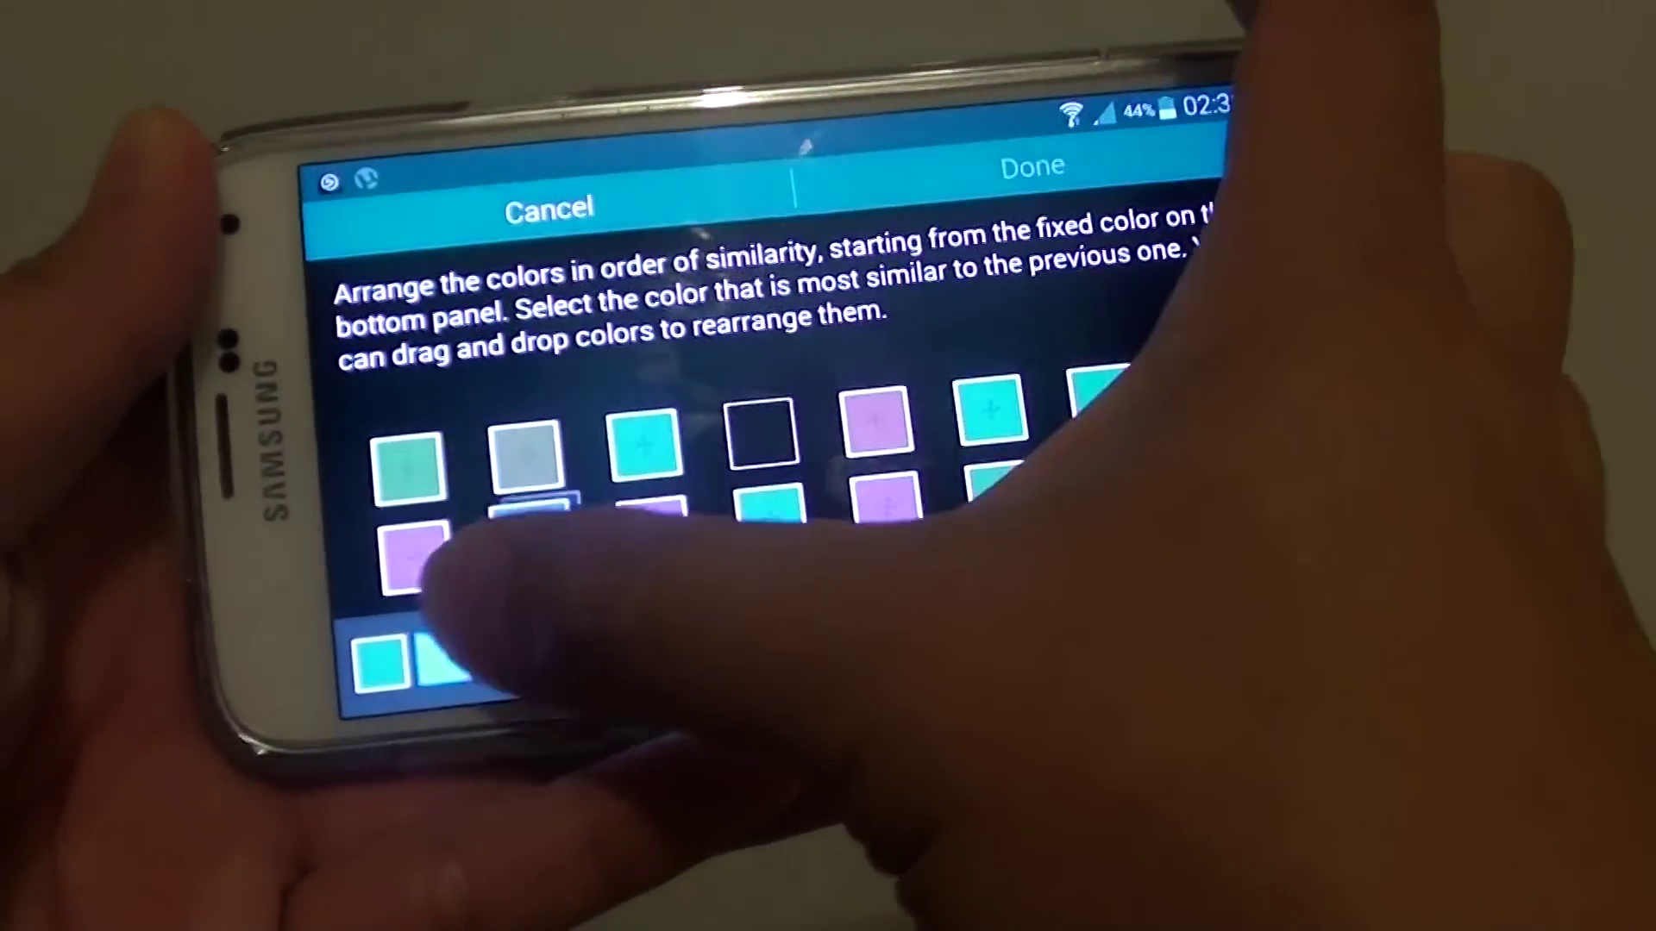
{"action": "left_click", "coordinate": [731, 528]}
{"action": "left_click", "coordinate": [639, 450]}
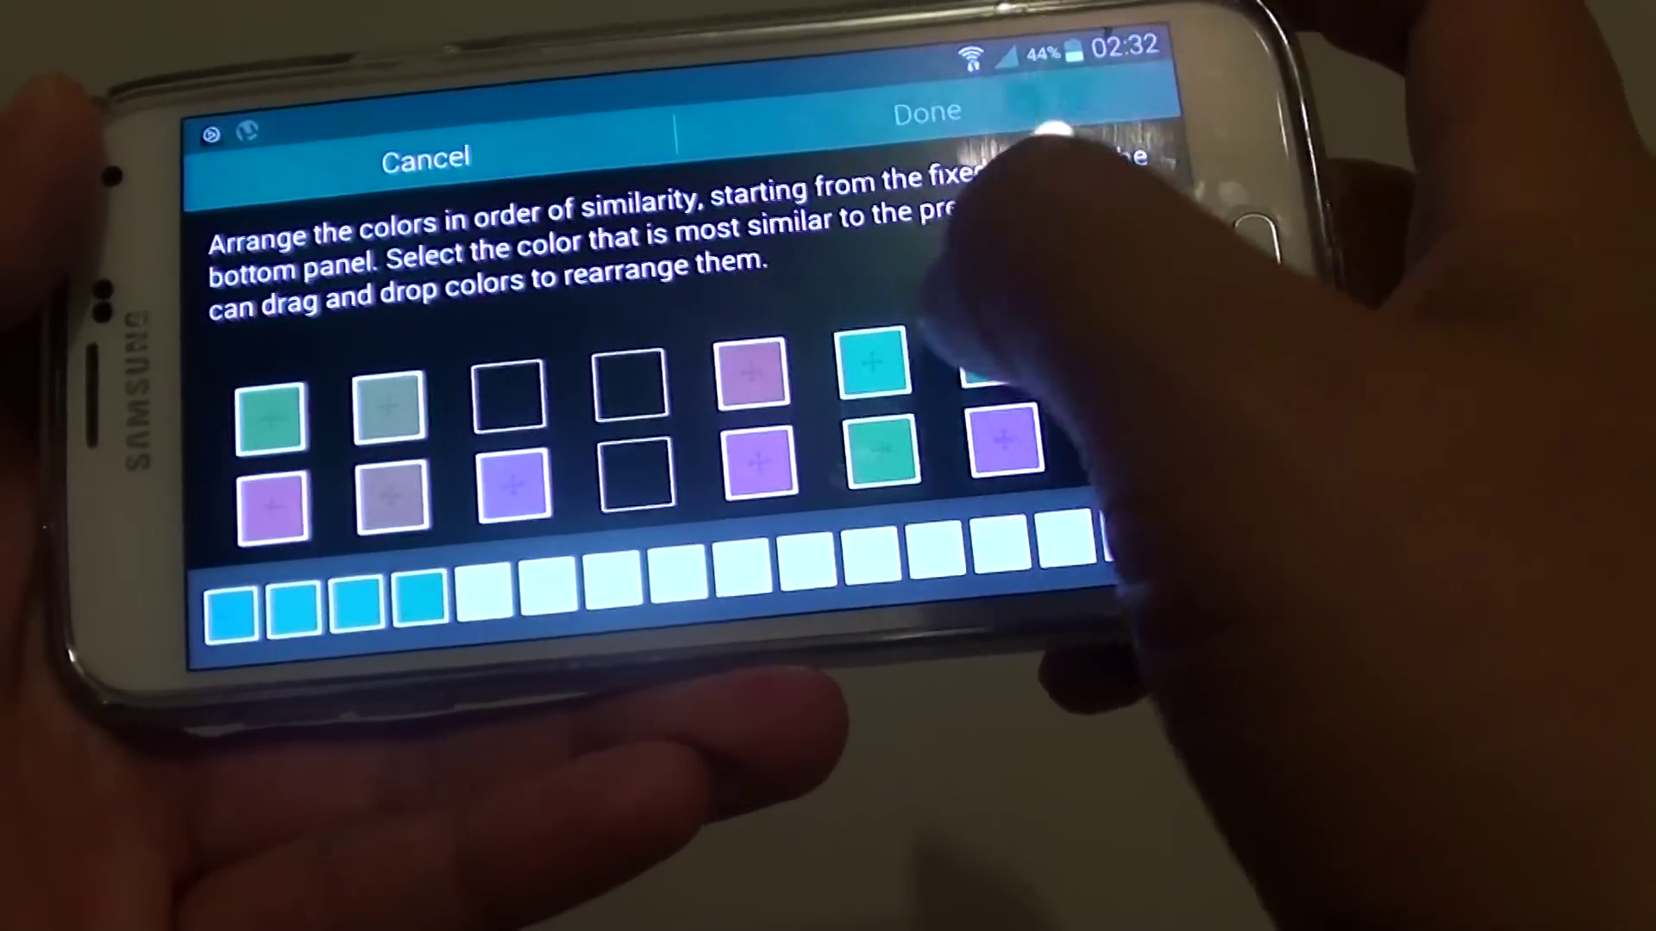
{"action": "left_click", "coordinate": [871, 362]}
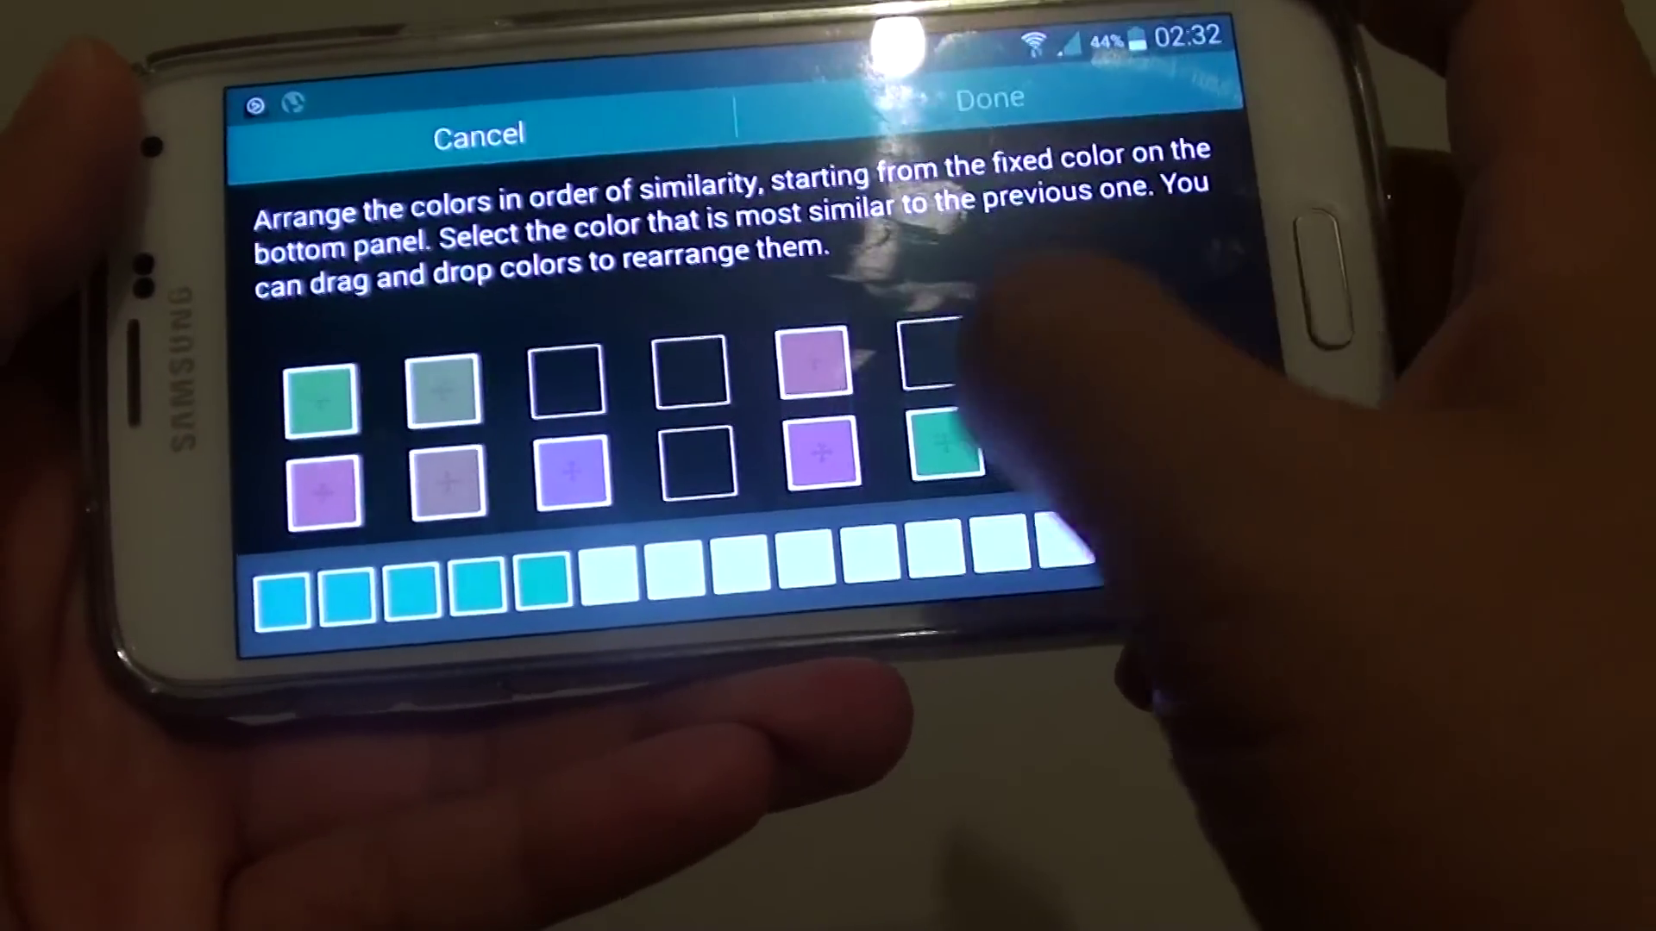
{"action": "left_click", "coordinate": [1044, 339]}
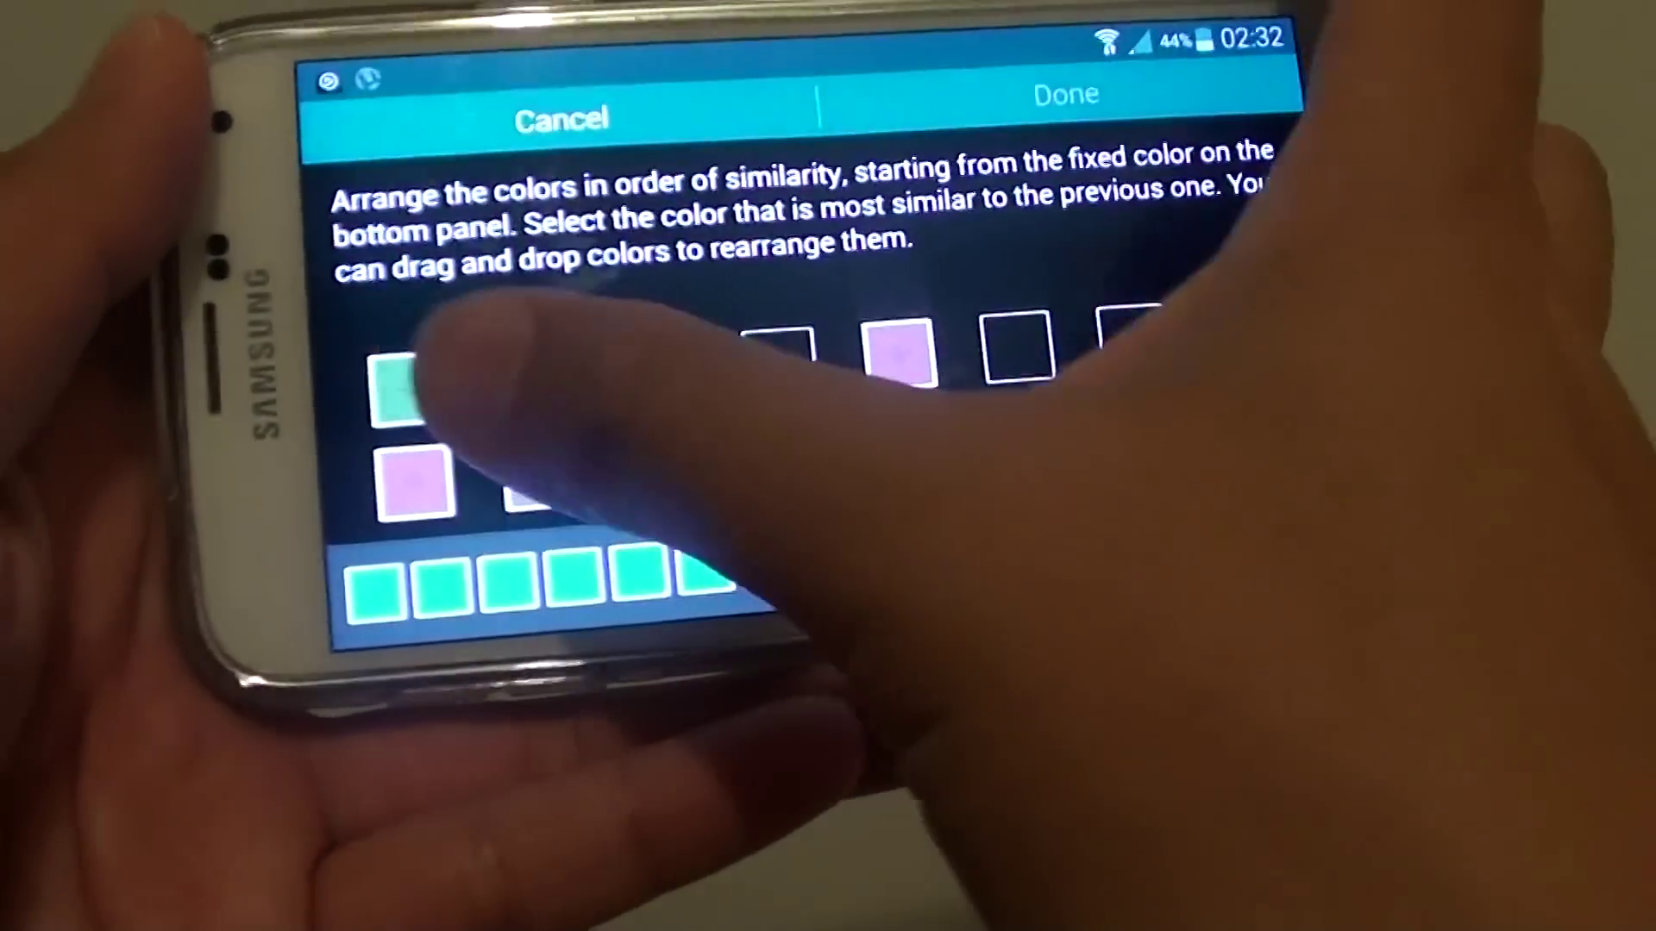
{"action": "left_click", "coordinate": [582, 472]}
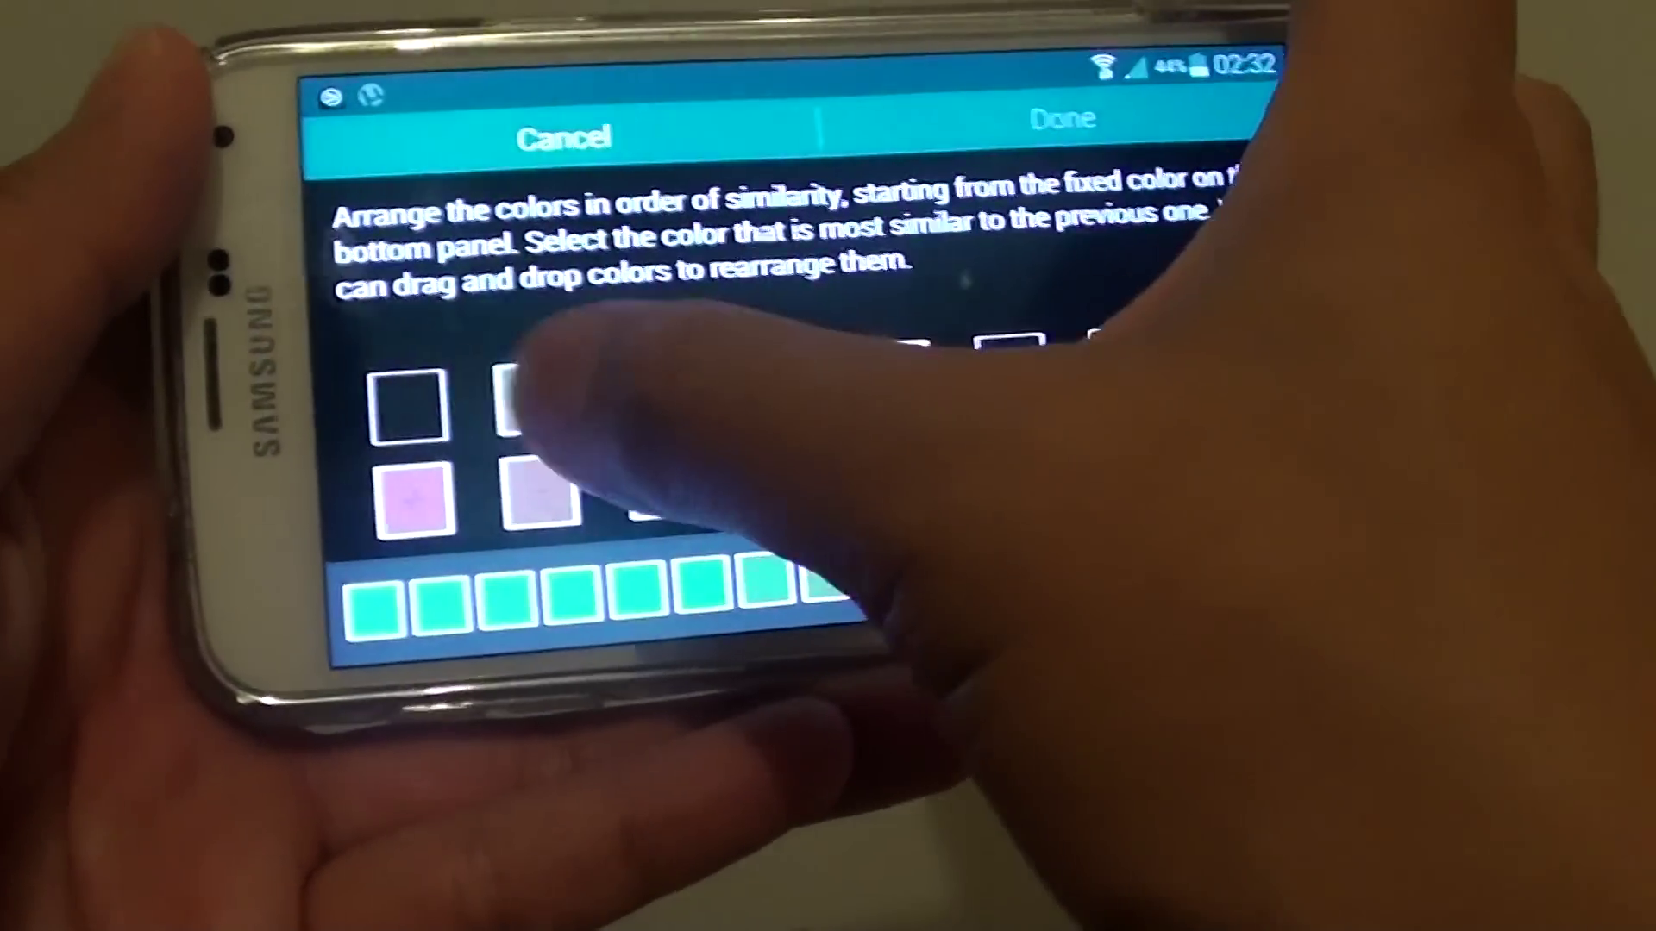
{"action": "left_click", "coordinate": [764, 467]}
Place the greyish-pink, pink and purple tiles, then finish the test with Done
{"action": "left_click", "coordinate": [475, 485]}
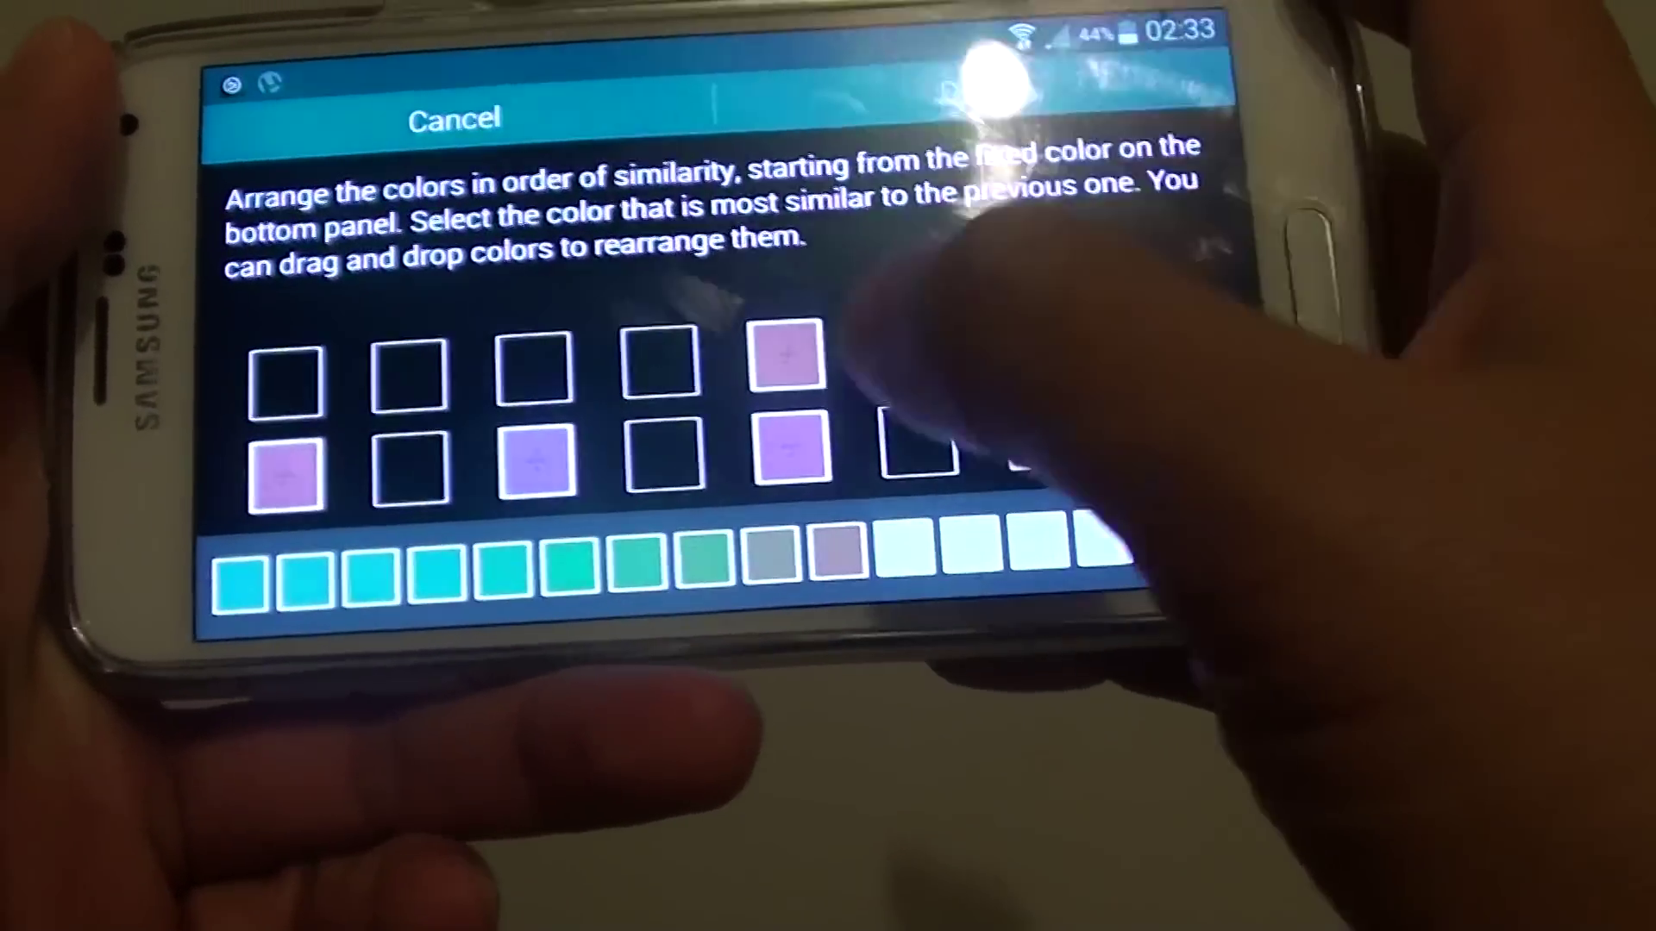
{"action": "left_click", "coordinate": [798, 315]}
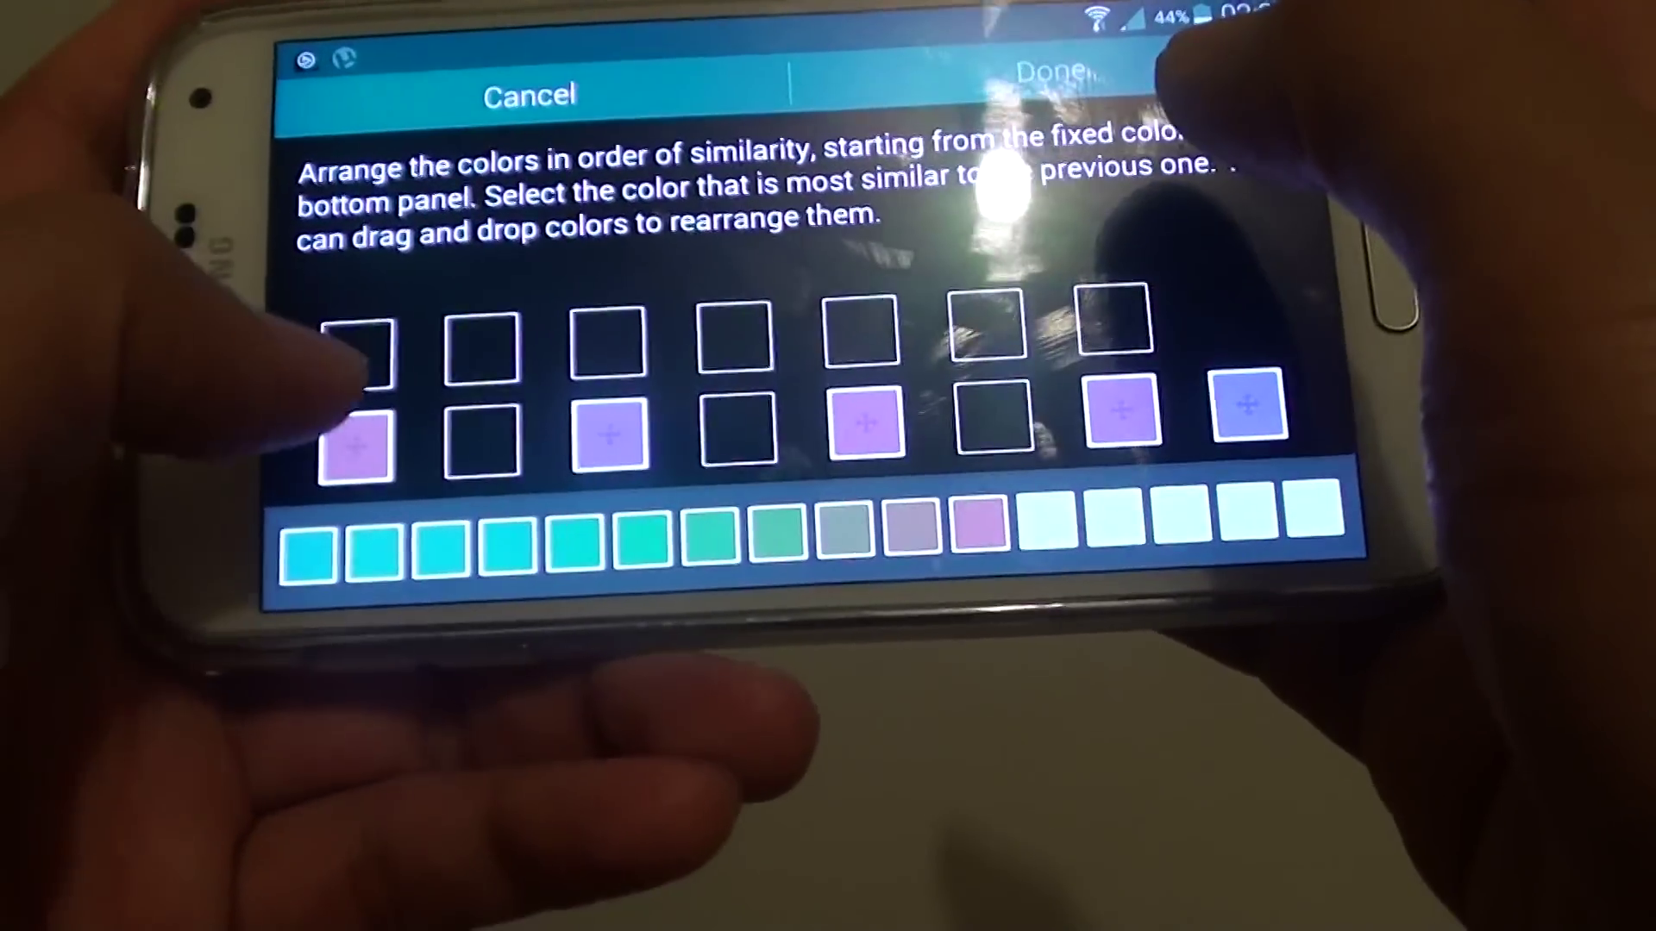
{"action": "left_click", "coordinate": [358, 446]}
{"action": "left_click", "coordinate": [865, 421]}
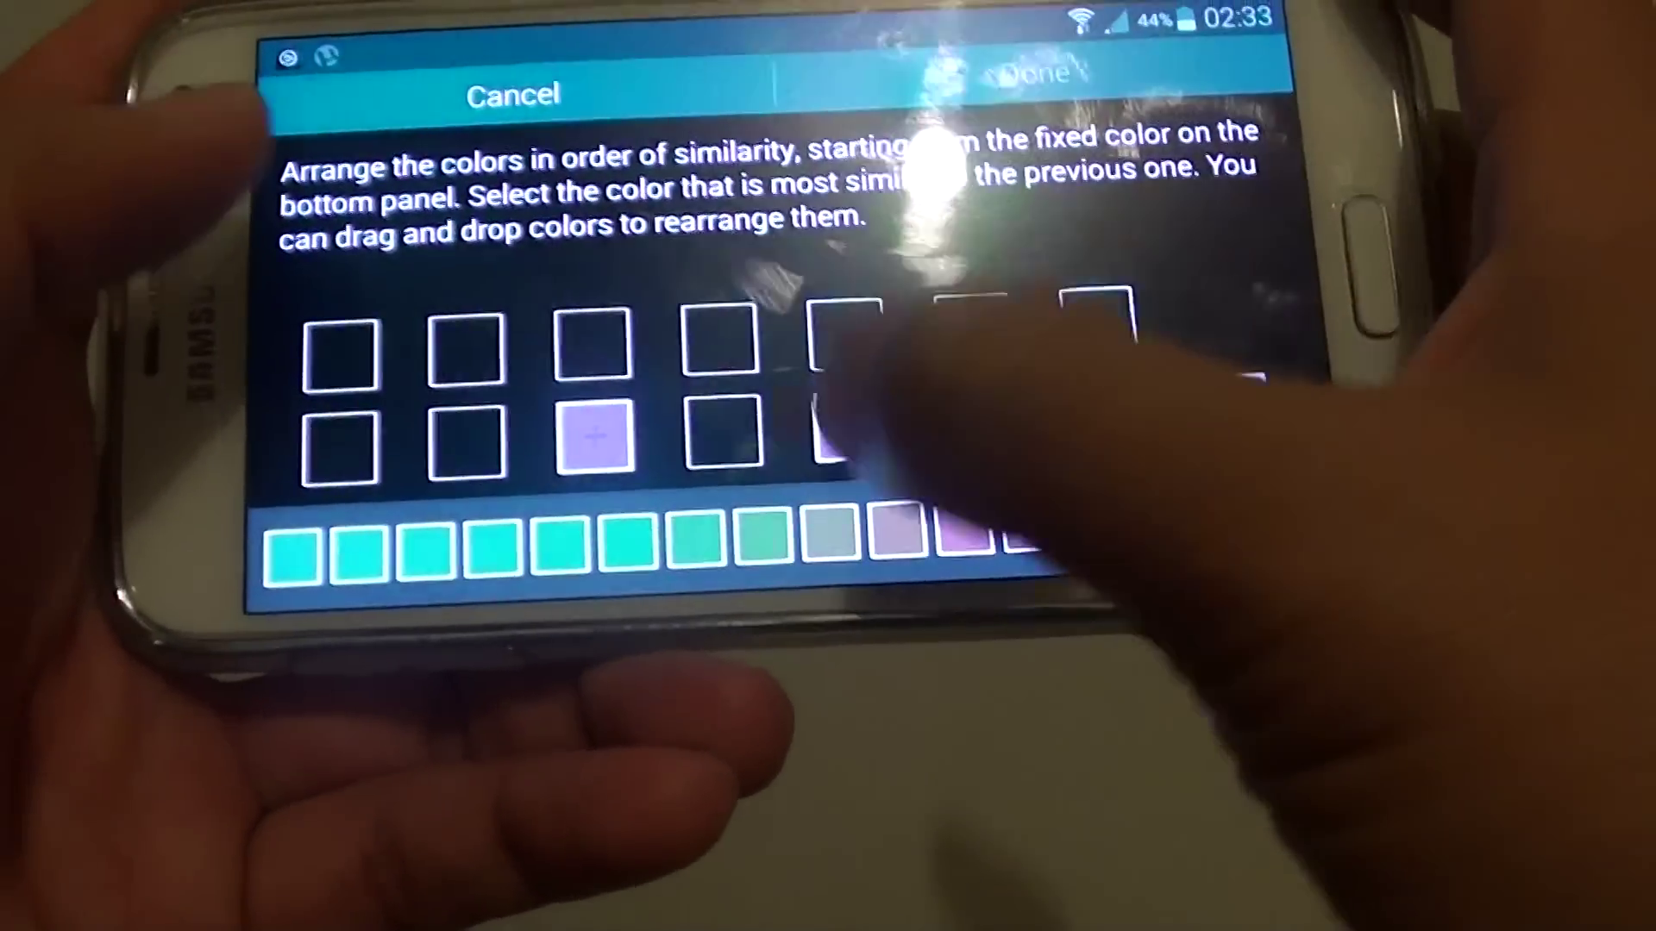
{"action": "left_click", "coordinate": [610, 433]}
{"action": "left_click", "coordinate": [987, 395]}
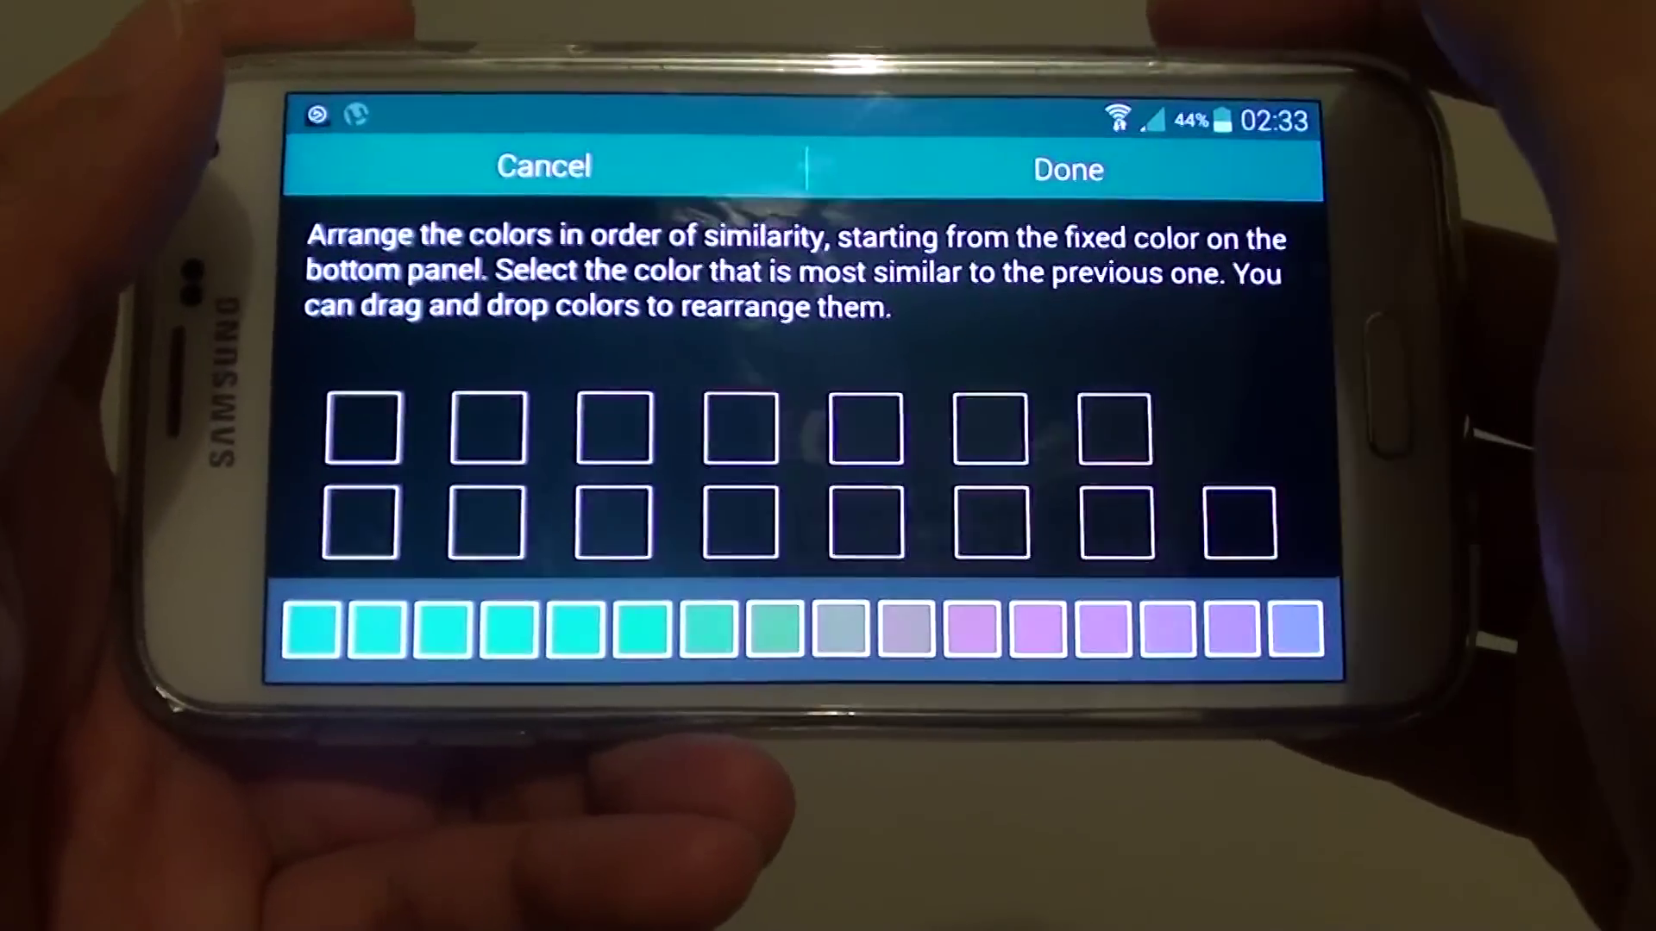
{"action": "left_click", "coordinate": [1087, 192]}
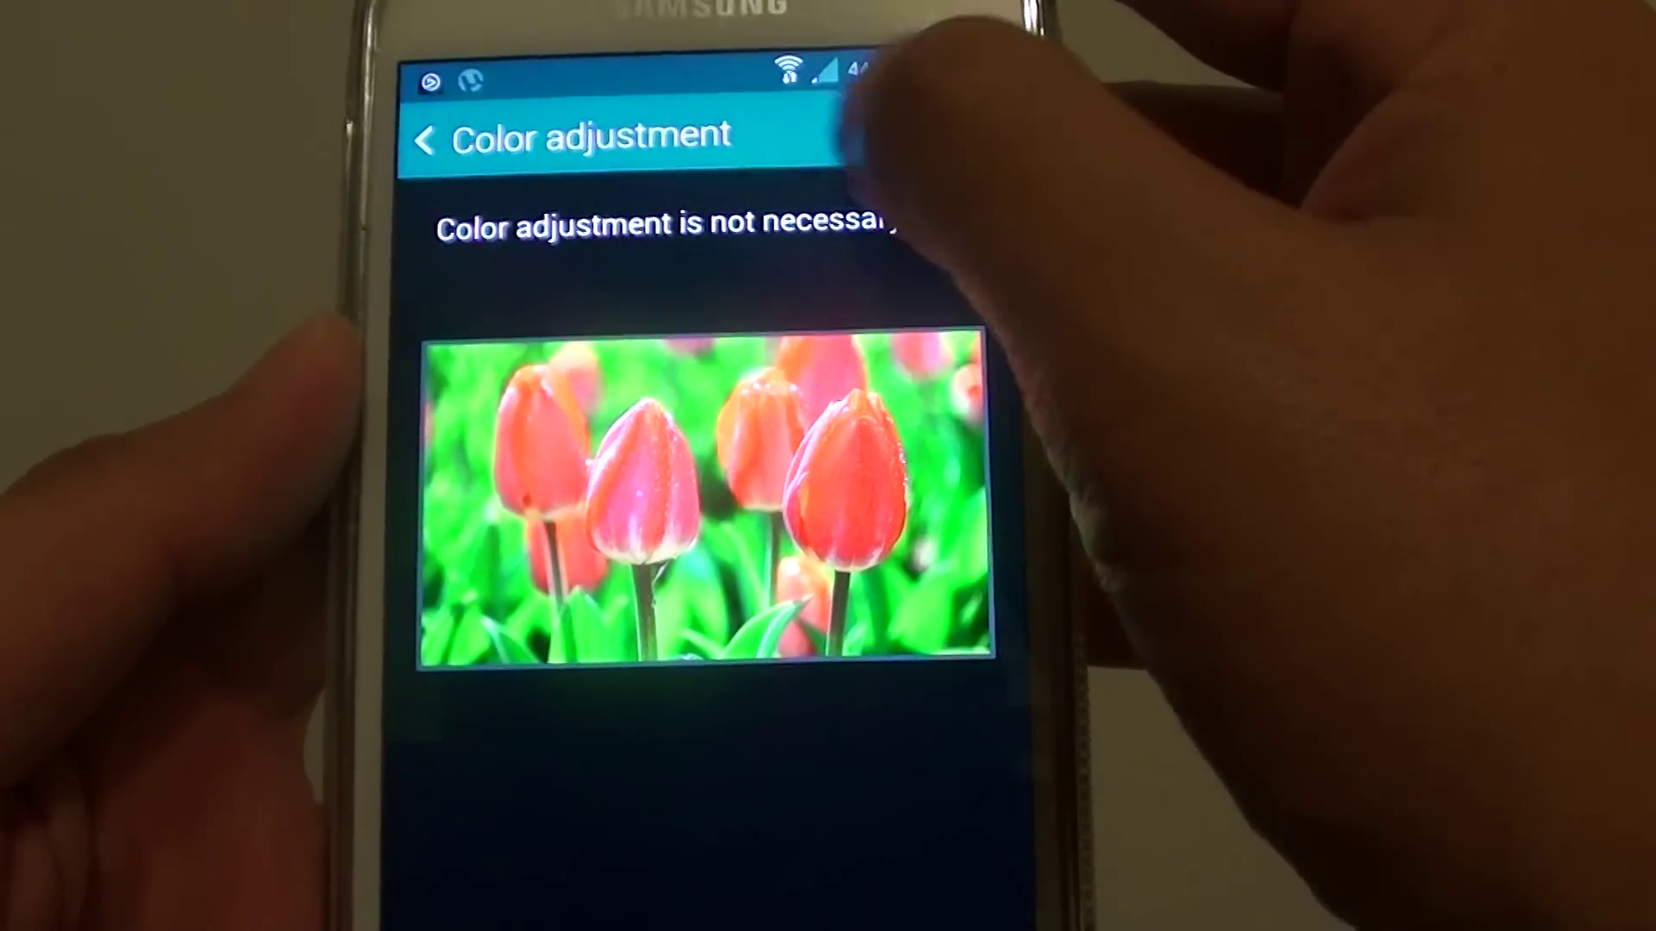
Toggle Color adjustment off and back on, then return to the home screen
{"action": "left_click", "coordinate": [854, 125]}
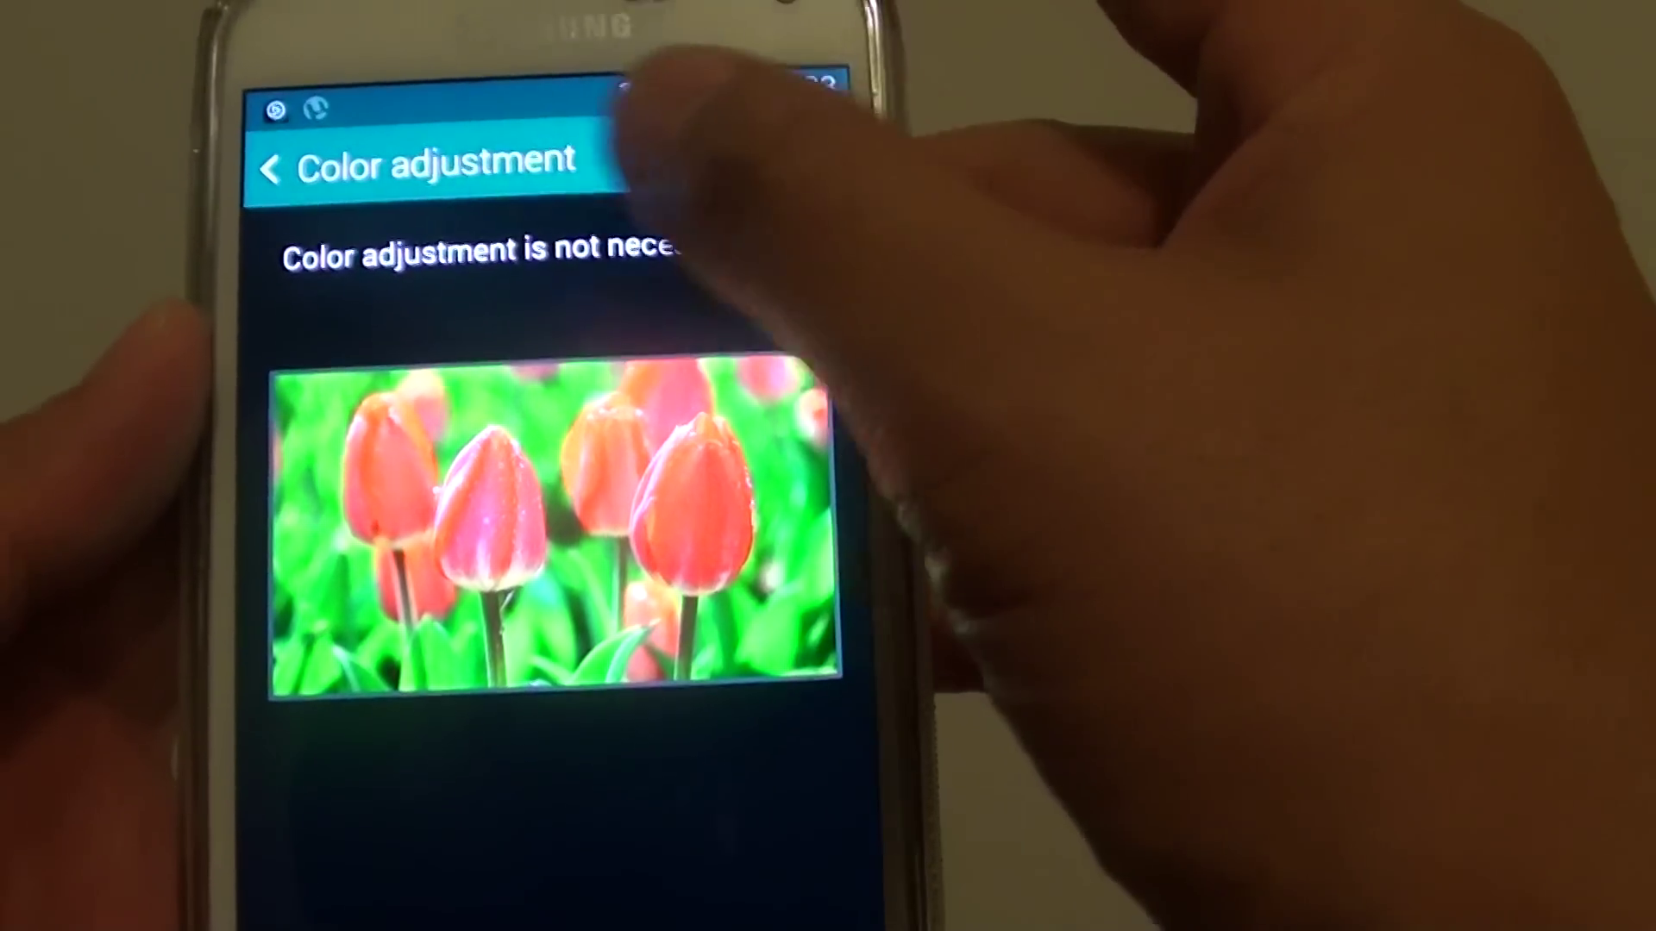
{"action": "left_click", "coordinate": [777, 142]}
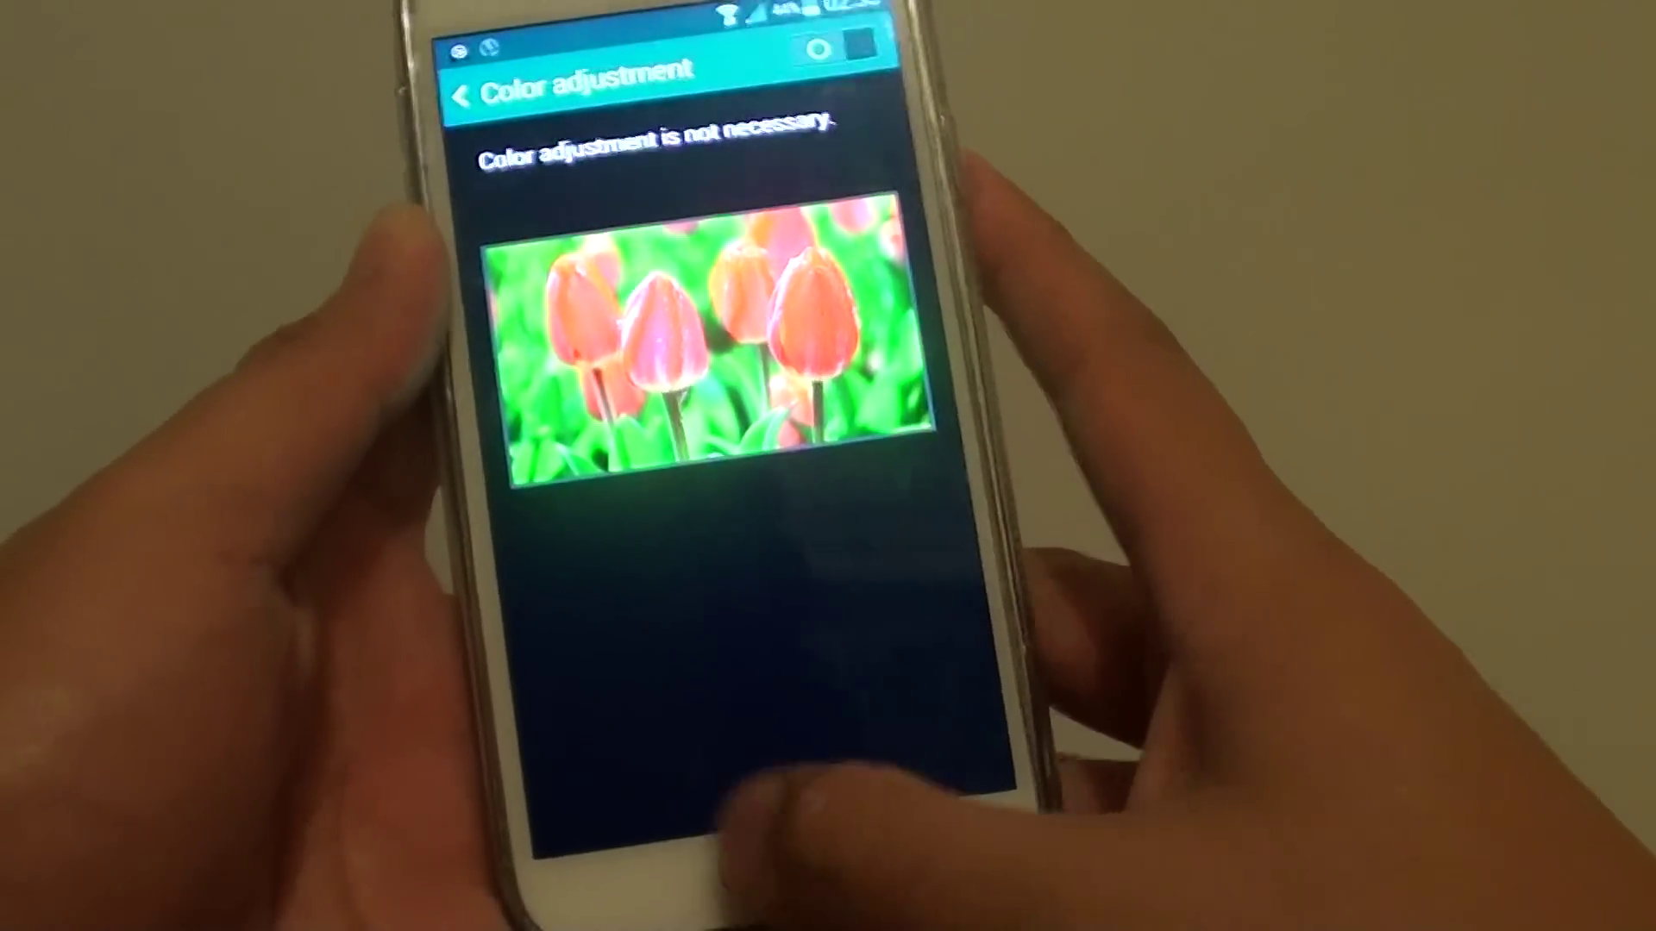
{"action": "key", "text": "super"}
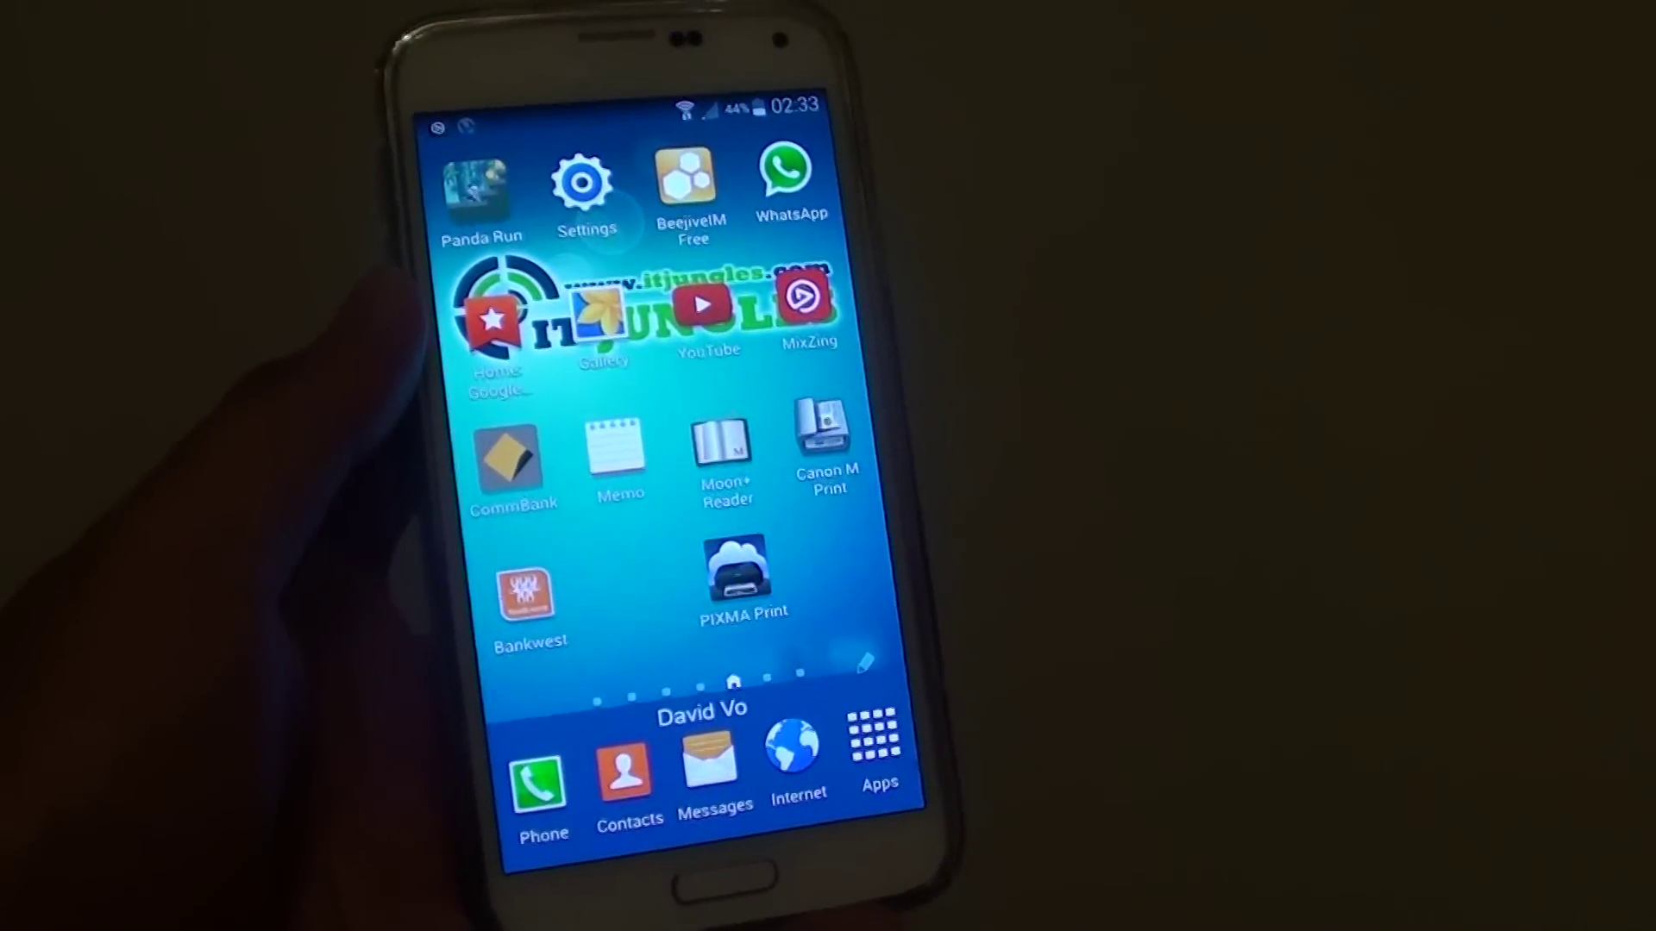